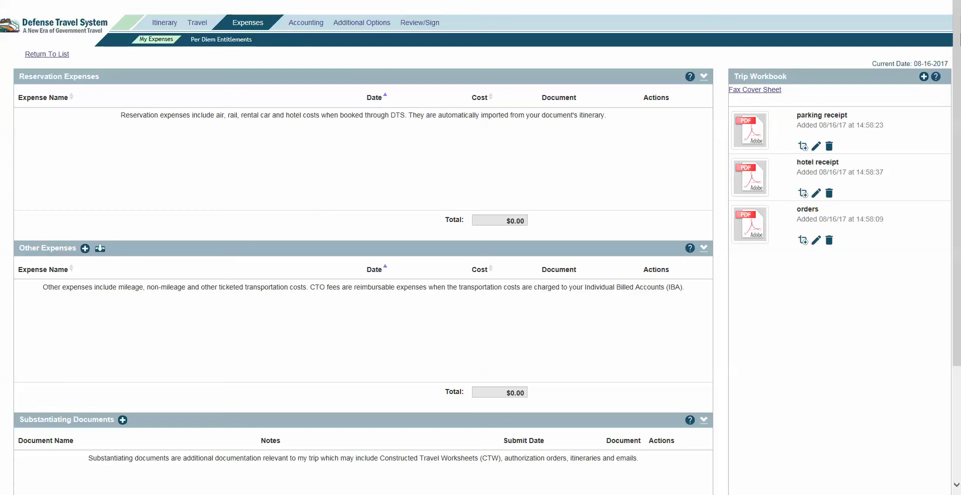
- Upload the itinerary PDF to the Trip Workbook and save it under the name 'sato'
drag(15, 177, 790, 294)
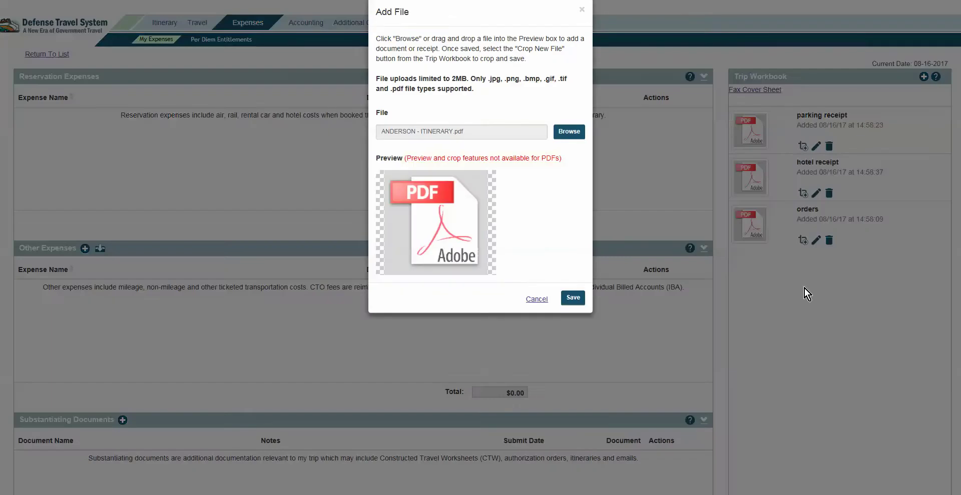
click(571, 300)
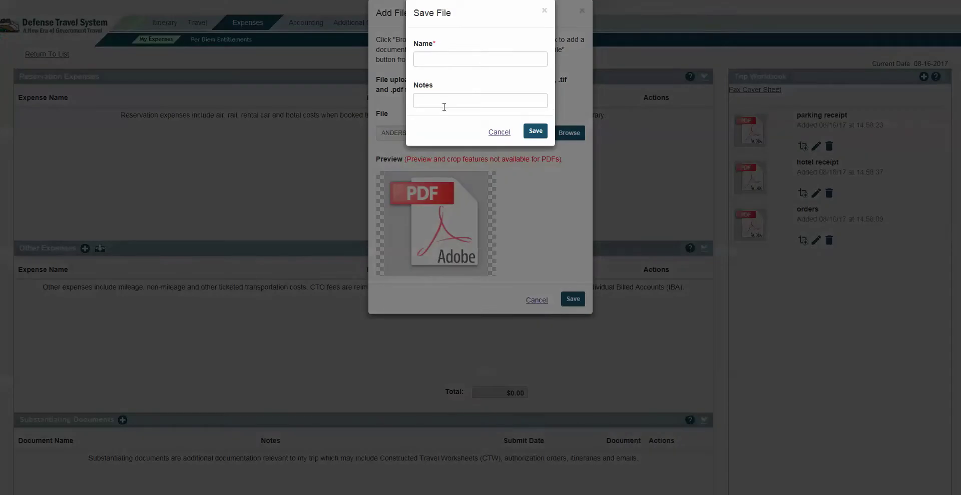
click(450, 62)
text(sat)
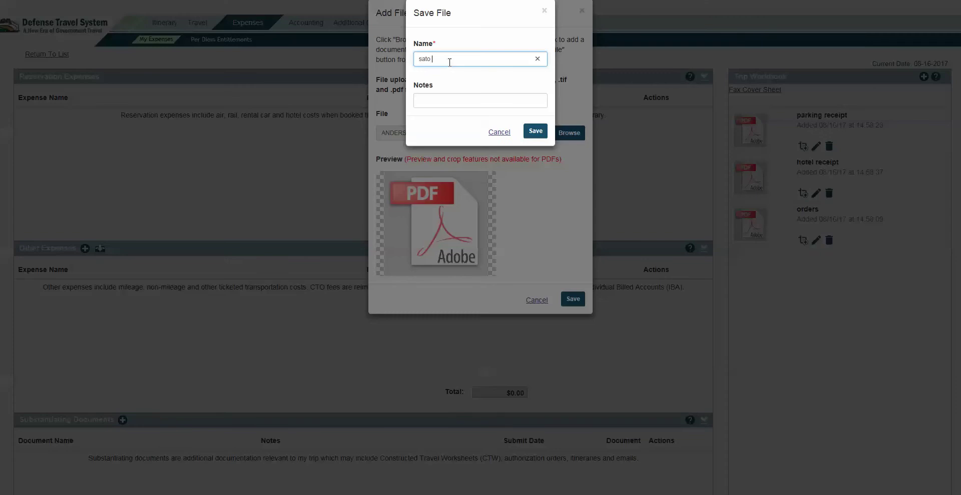
text(o)
click(536, 132)
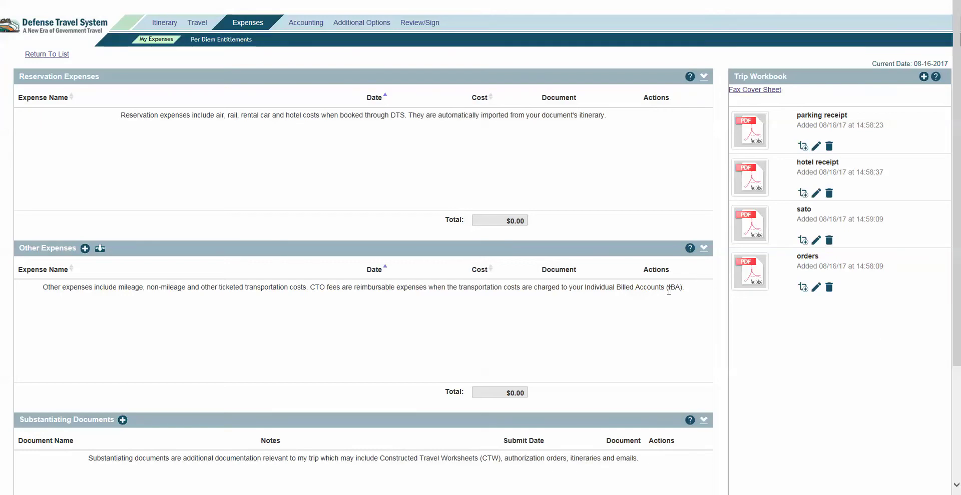
- Attach the orders, sato, hotel receipt and parking receipt PDFs as substantiating documents
drag(750, 273, 381, 340)
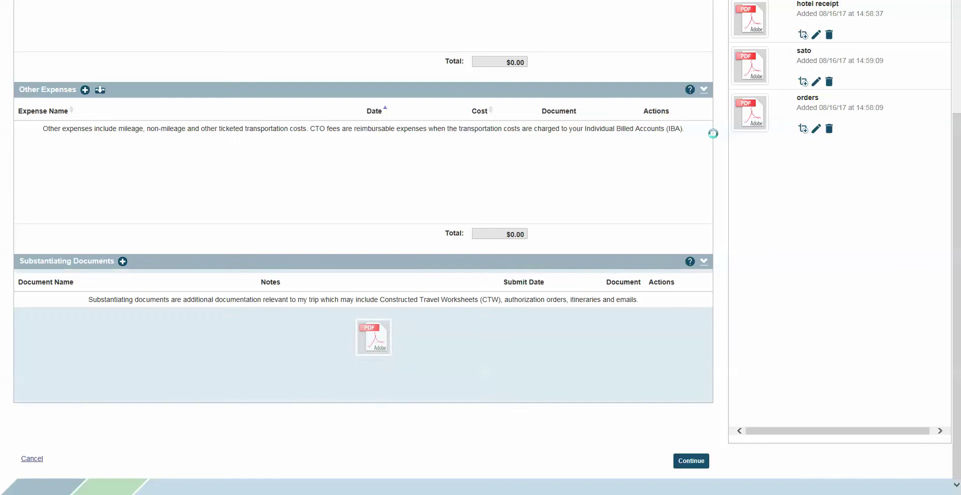
drag(761, 70, 620, 335)
drag(755, 182, 495, 481)
drag(762, 134, 482, 345)
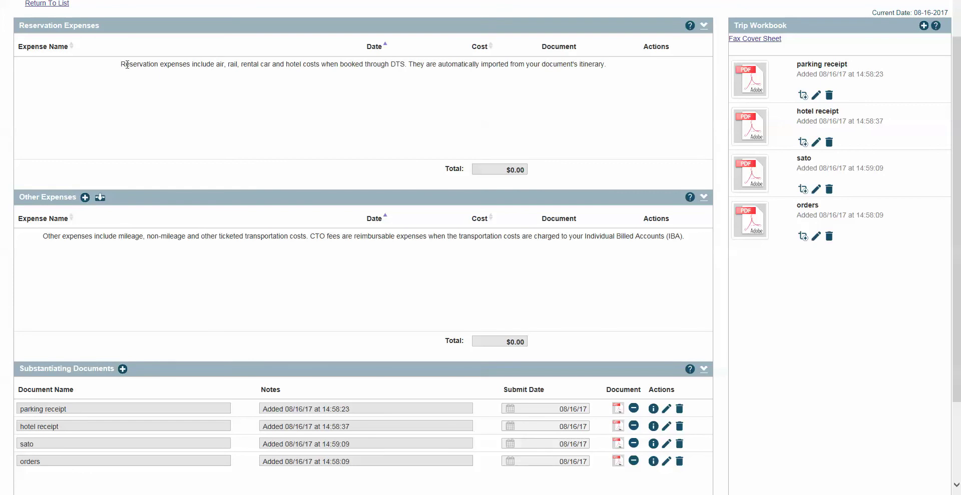
drag(121, 64, 238, 64)
click(407, 86)
- Preview the GTCC charges without importing, then start a new other expense as Mileage Expense
click(100, 199)
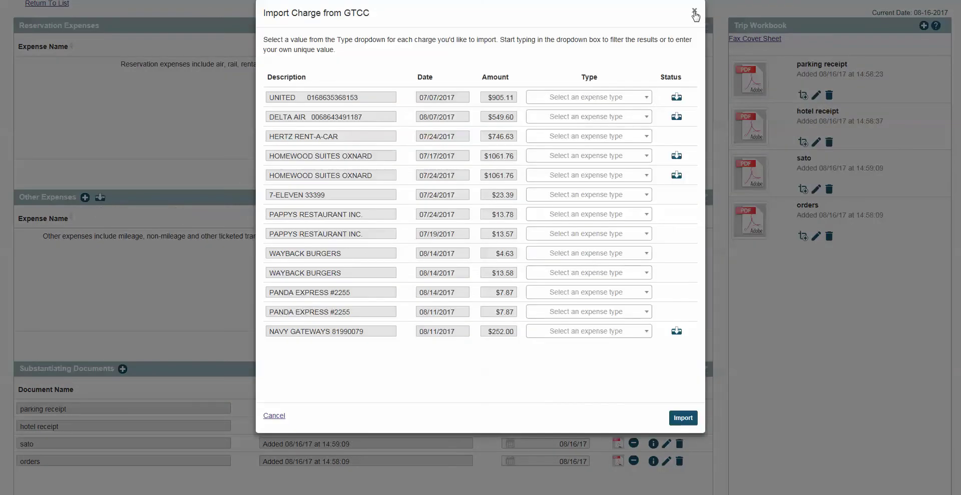
click(694, 10)
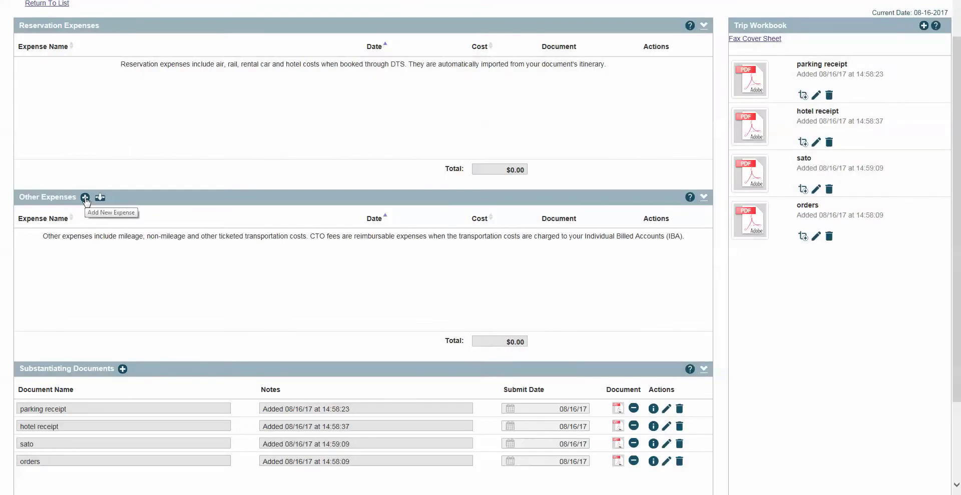
click(86, 199)
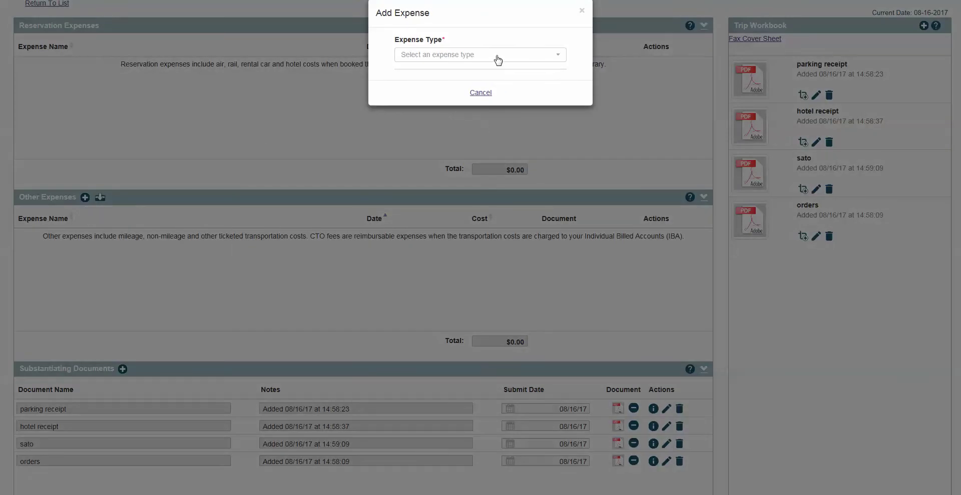
click(498, 60)
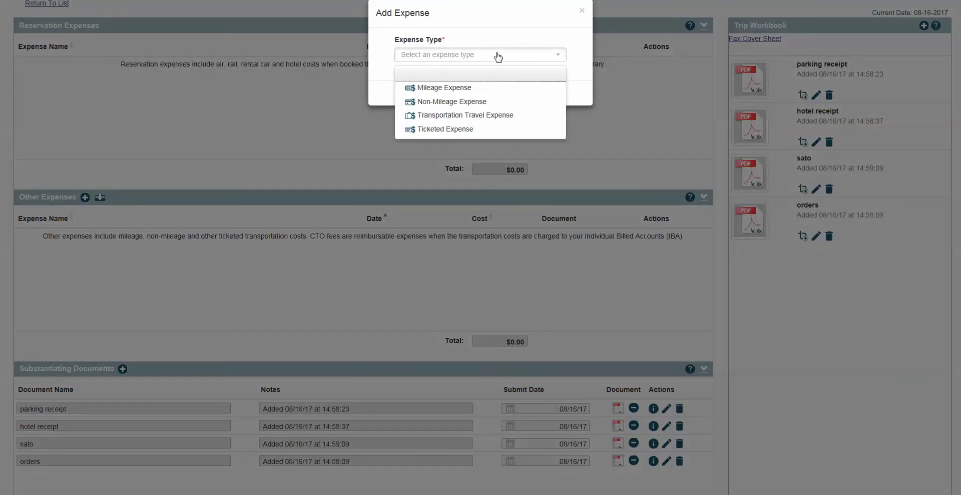
click(457, 89)
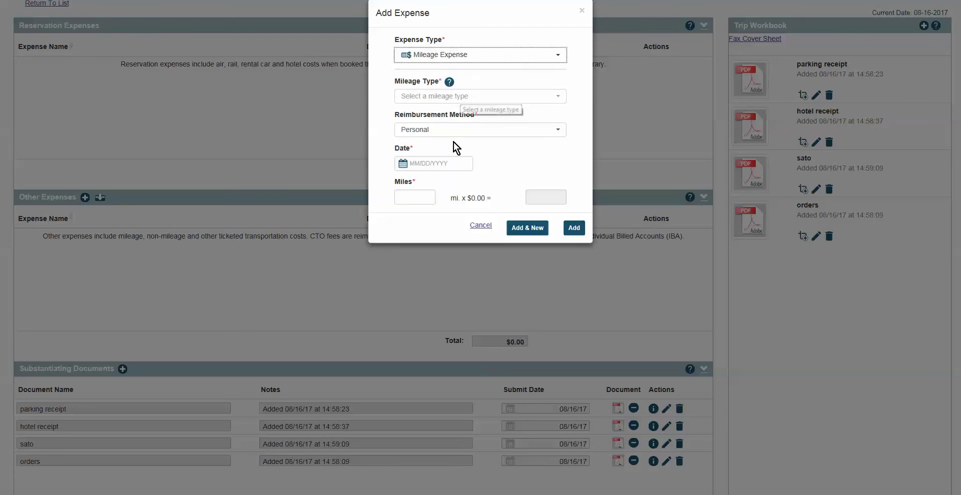
click(489, 96)
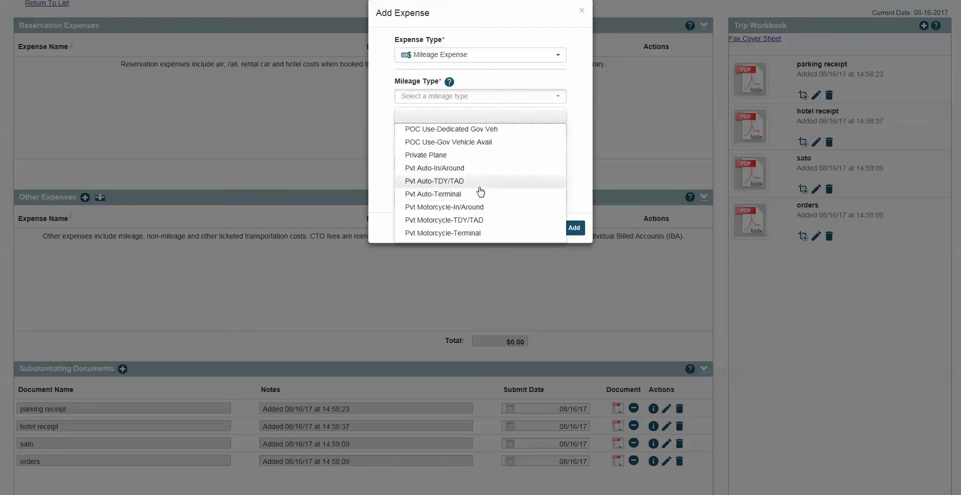
click(526, 95)
- Change the new expense's type from Mileage Expense to Non-Mileage Expense
click(532, 58)
click(532, 57)
click(509, 96)
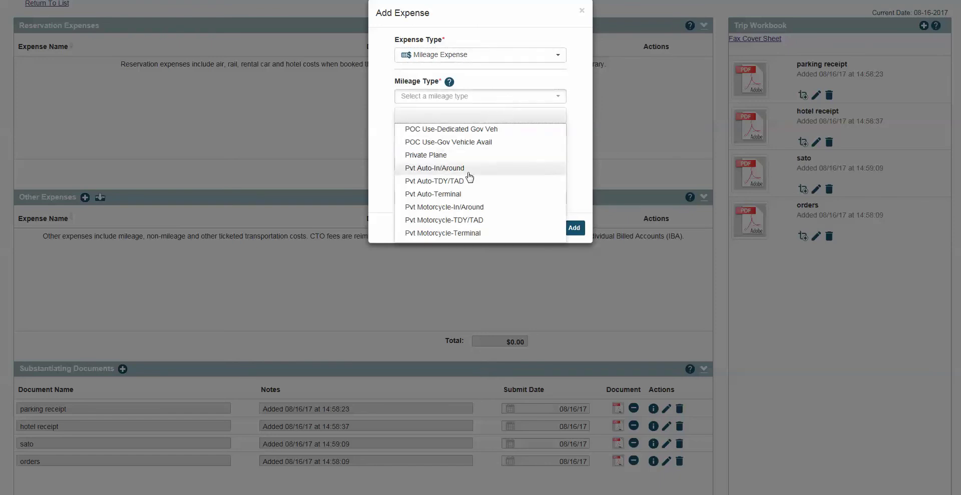
click(519, 96)
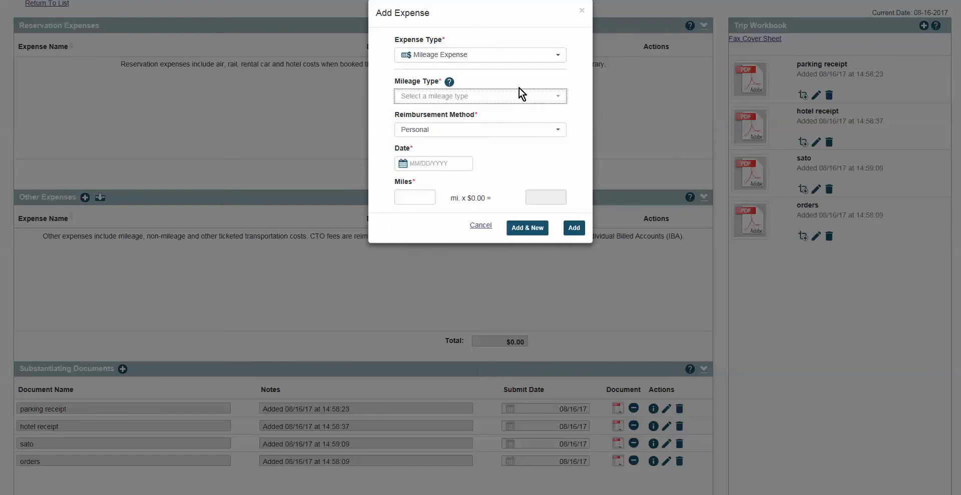
click(531, 54)
click(493, 100)
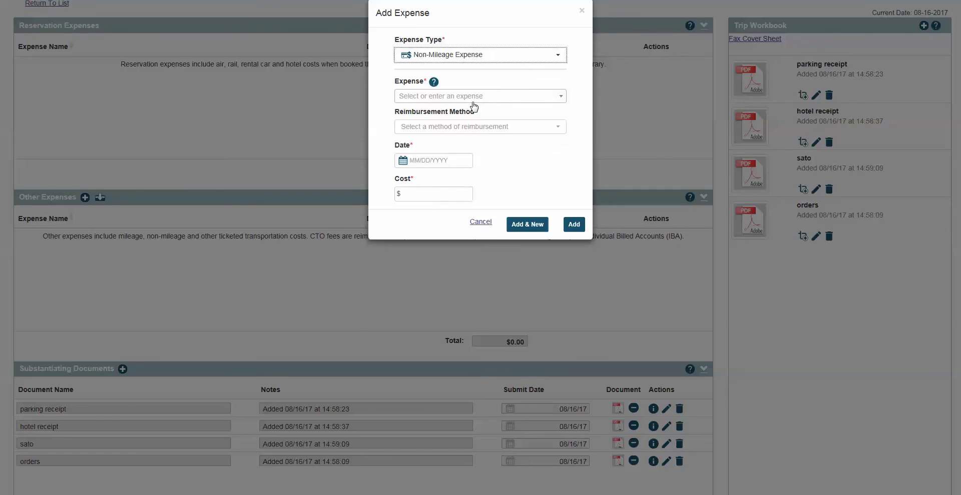
click(516, 99)
scroll(506, 179, down, 10)
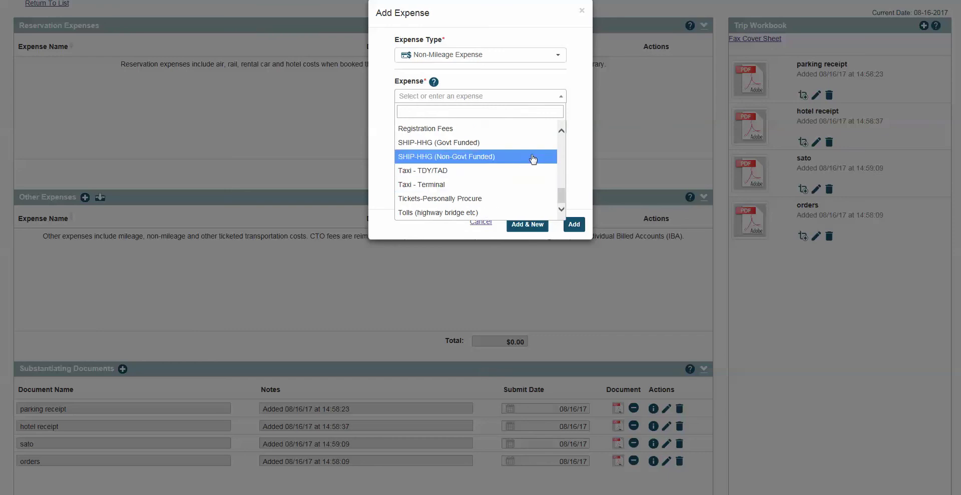
scroll(517, 185, up, 5)
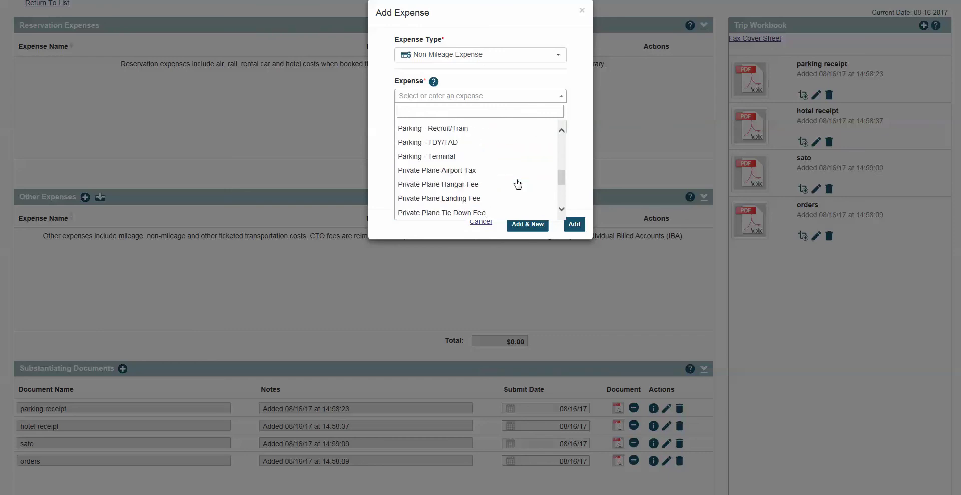
click(557, 56)
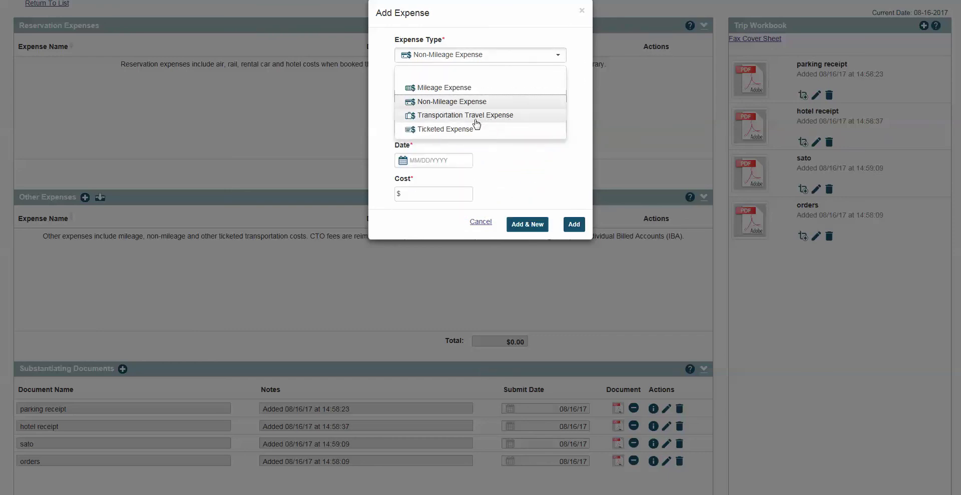
click(444, 129)
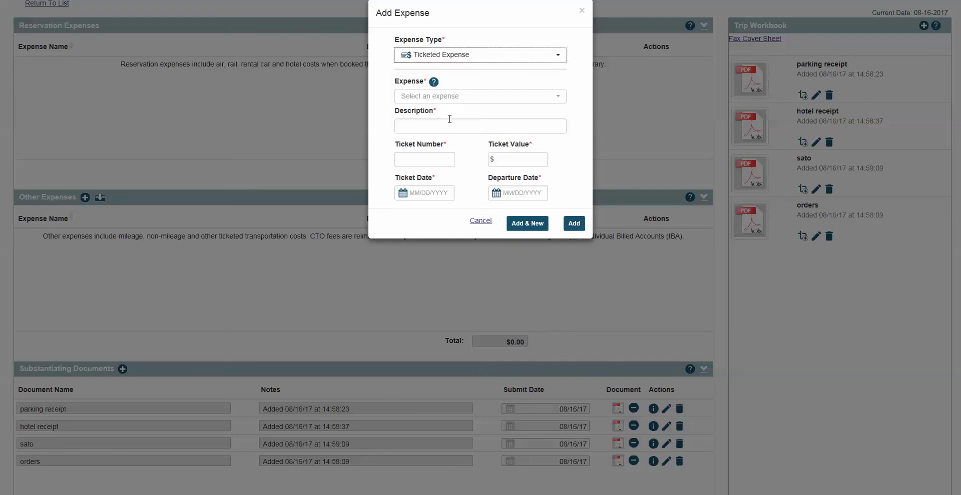
click(471, 97)
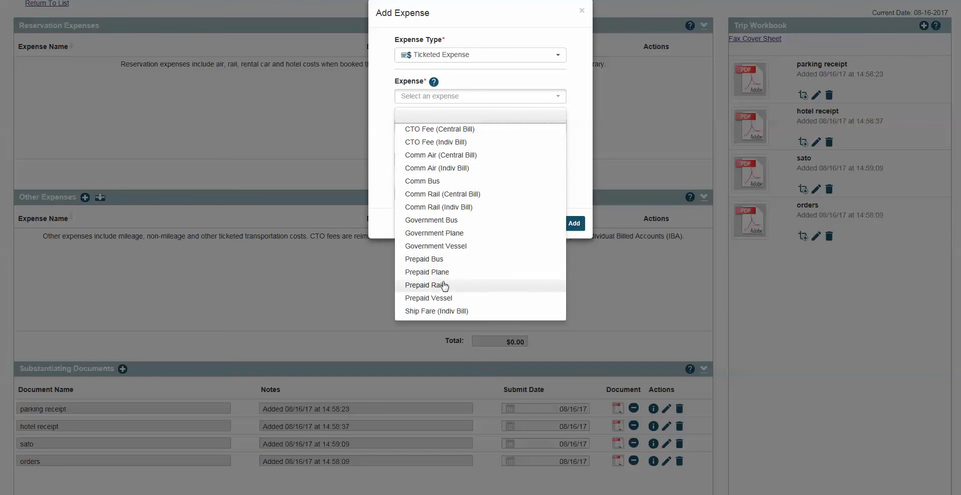
click(457, 168)
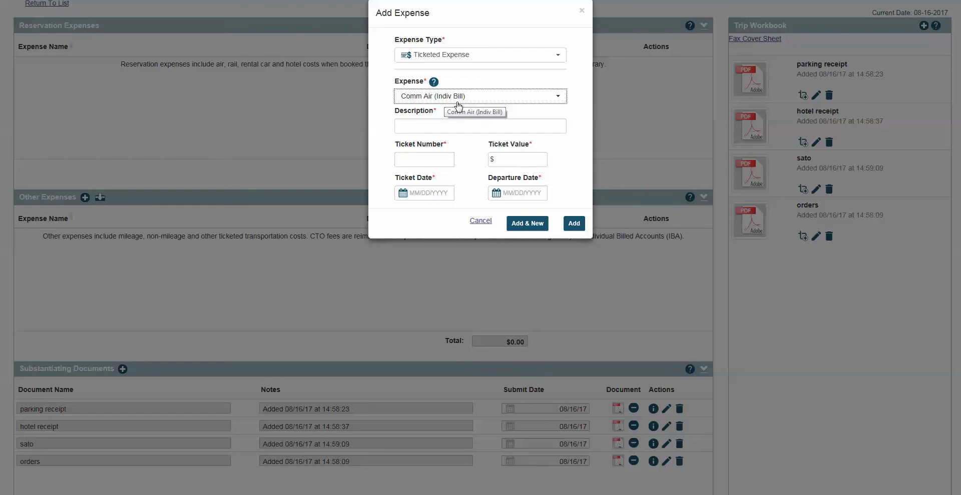
click(470, 127)
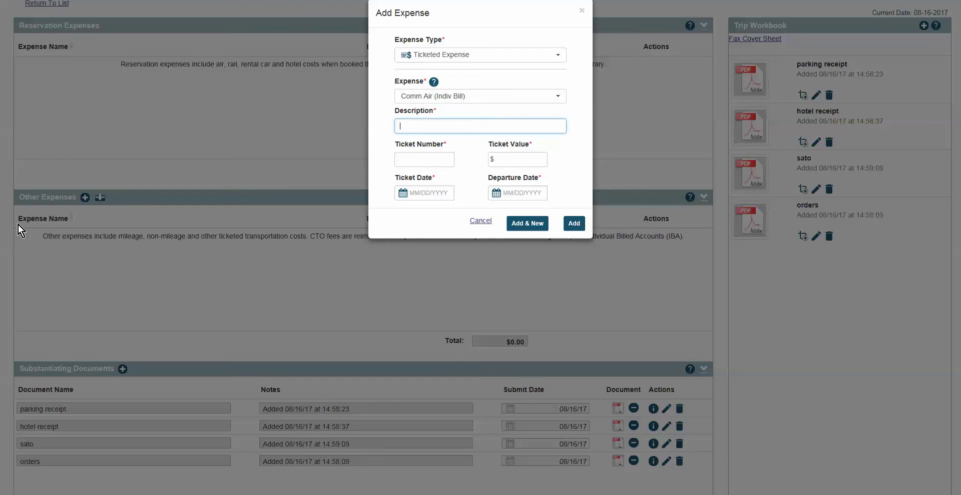
text(SATO FLIGHT)
click(431, 159)
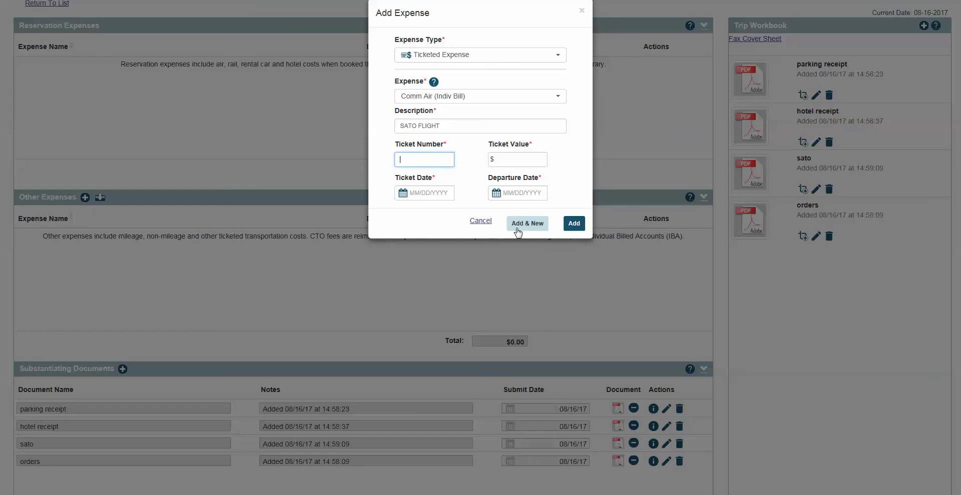
click(573, 224)
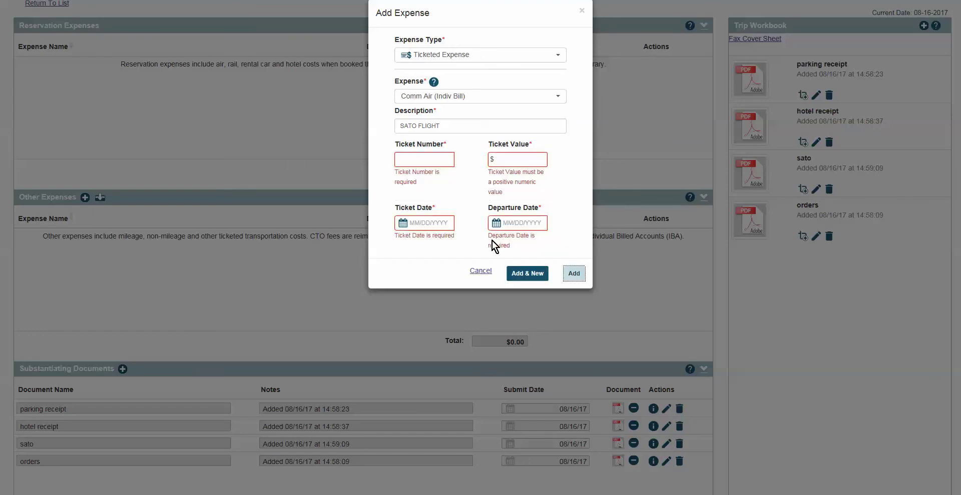
click(482, 271)
click(101, 249)
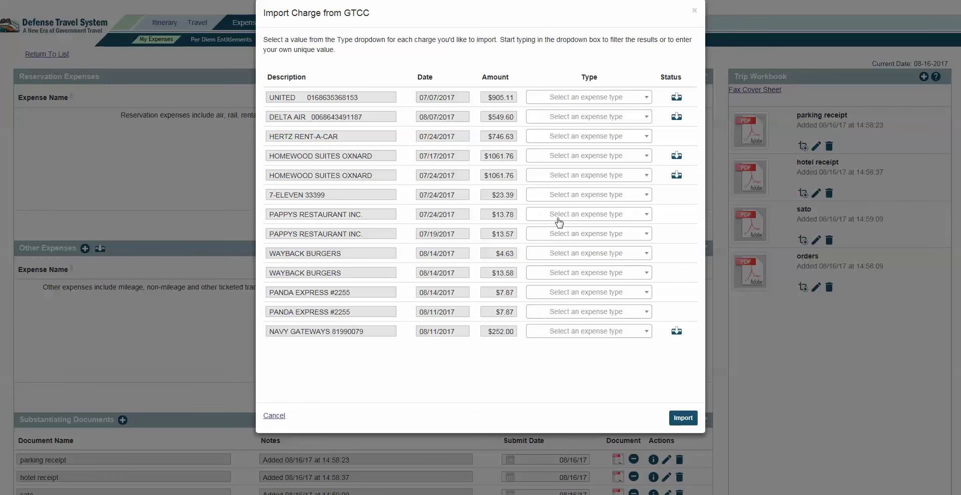
- Give the $549.60 Delta Air charge the custom type 'sato itinerary' and import it
click(580, 117)
click(580, 117)
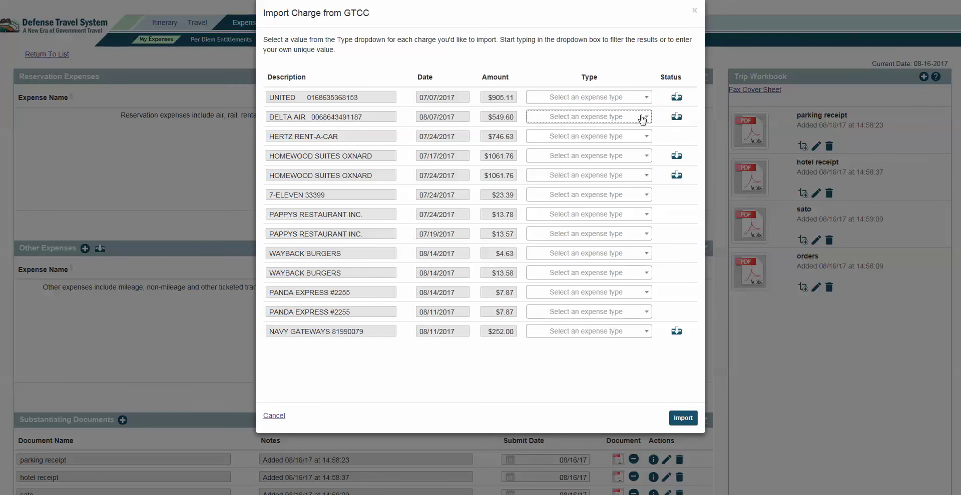
click(645, 118)
click(675, 117)
click(649, 119)
scroll(576, 200, down, 2)
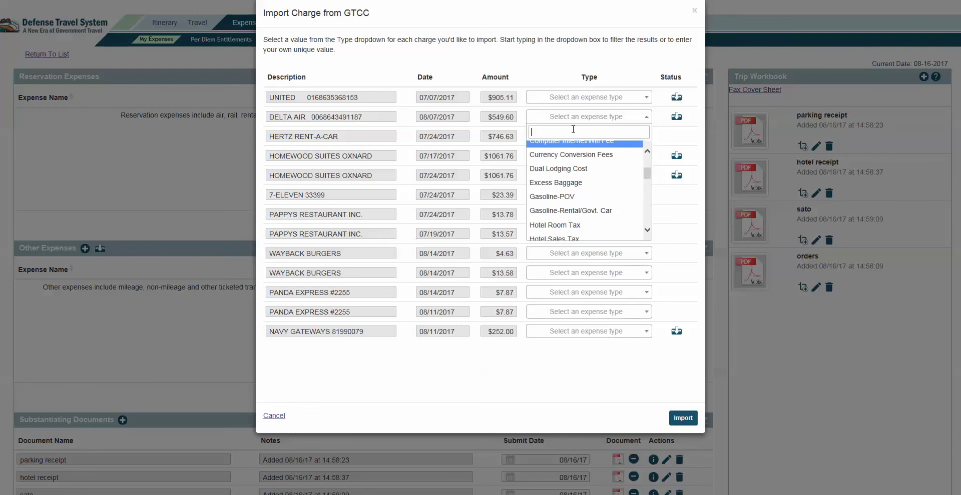
text(sato )
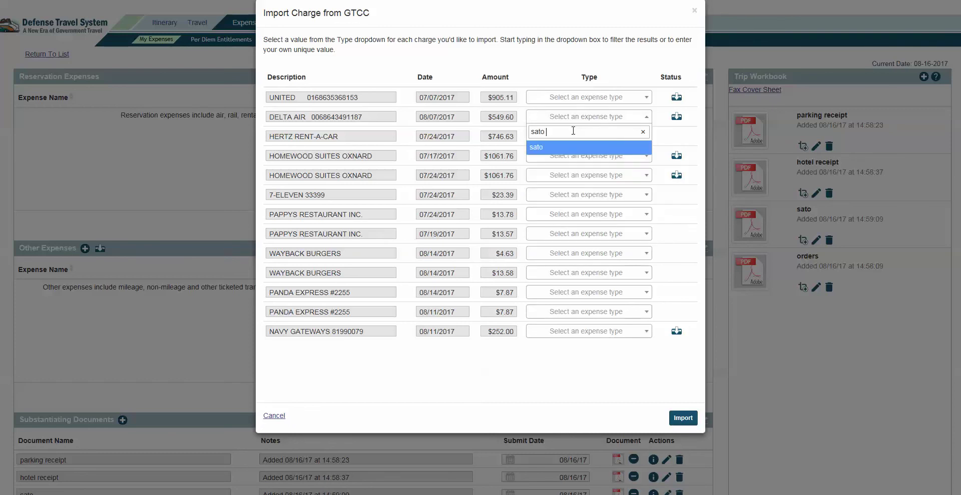
text(itine)
key(BackSpace)
text(inerary)
click(560, 142)
click(679, 419)
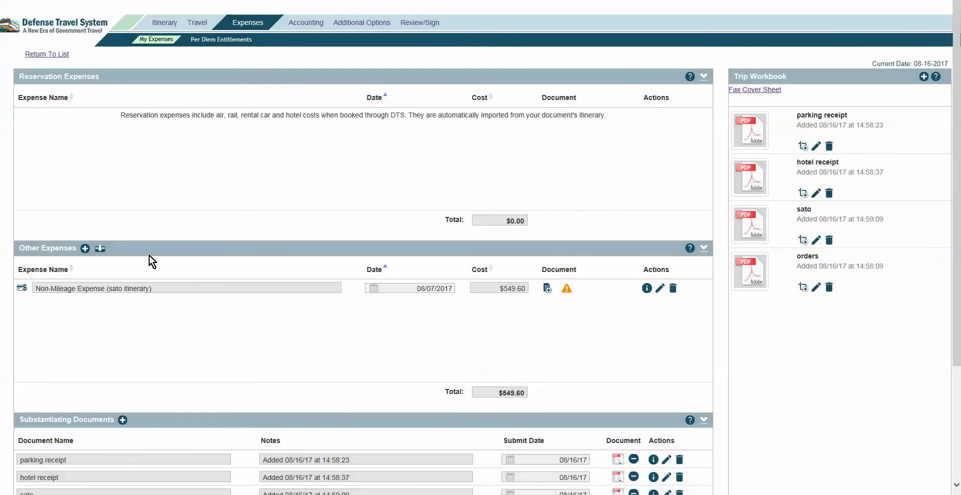
- Attach the sato PDF to the sato itinerary expense, then go to Per Diem Entitlements
drag(757, 221, 532, 292)
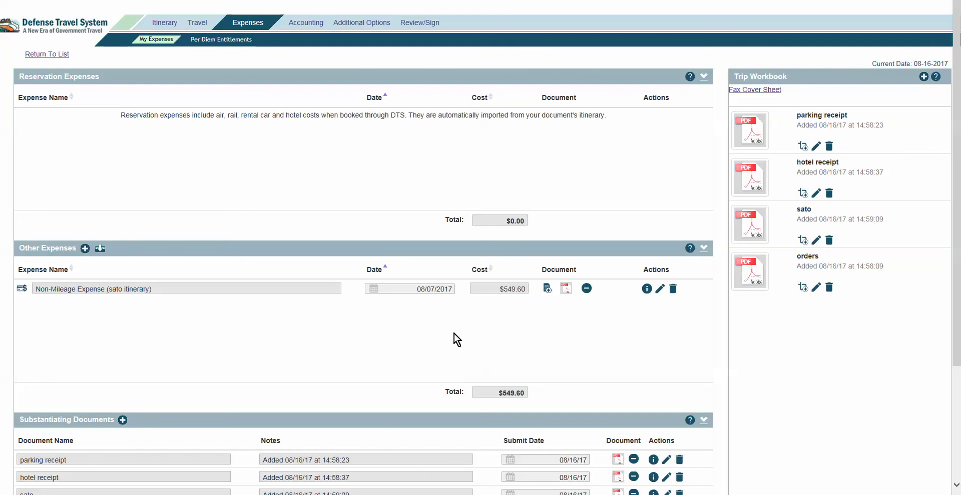
click(224, 40)
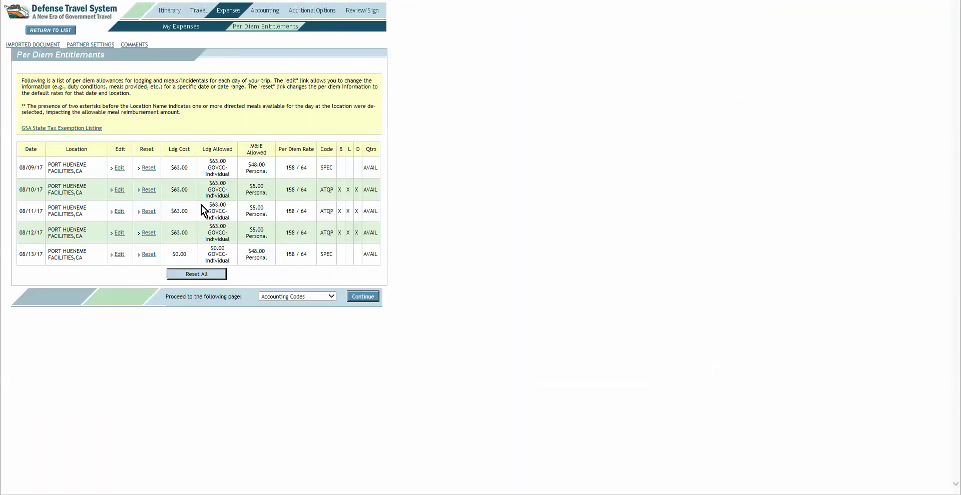
click(188, 14)
click(174, 14)
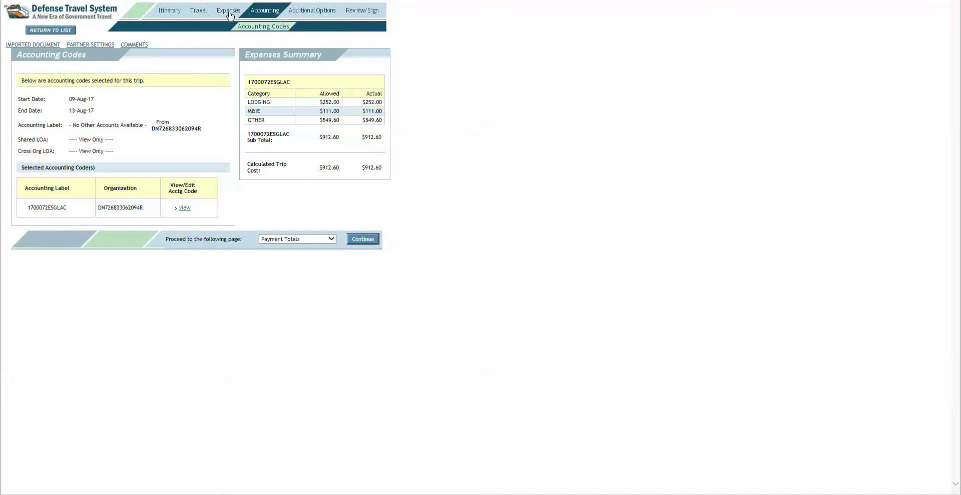
click(229, 12)
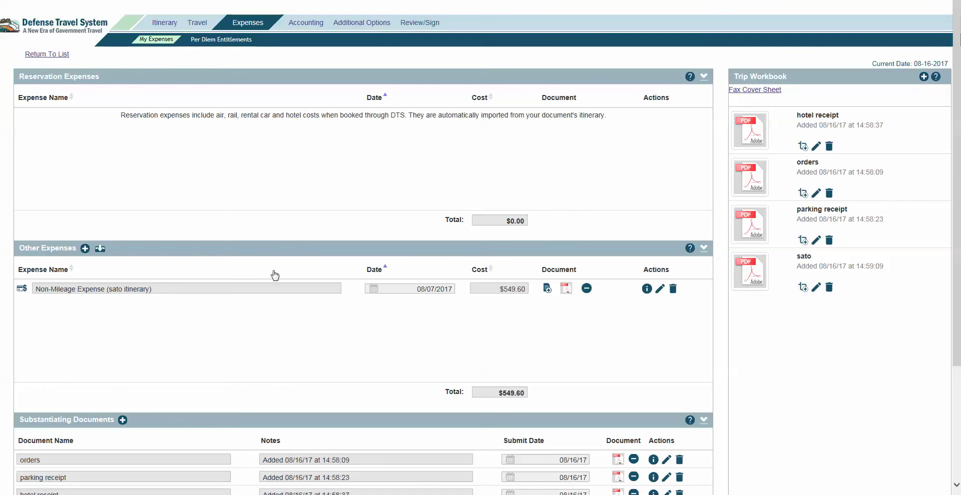
- Save through Review/Sign and Other Auths to Pre-Audit, and begin the first item's justification
click(421, 24)
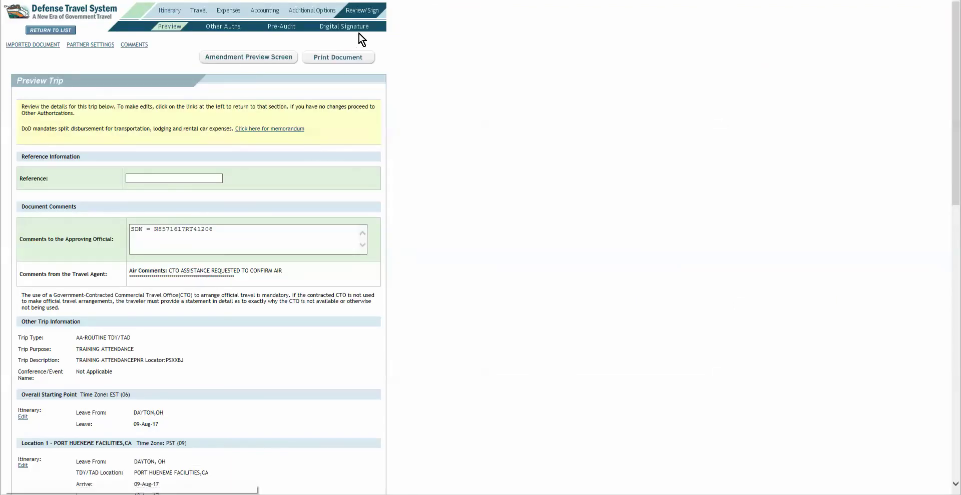
scroll(290, 461, down, 15)
click(213, 458)
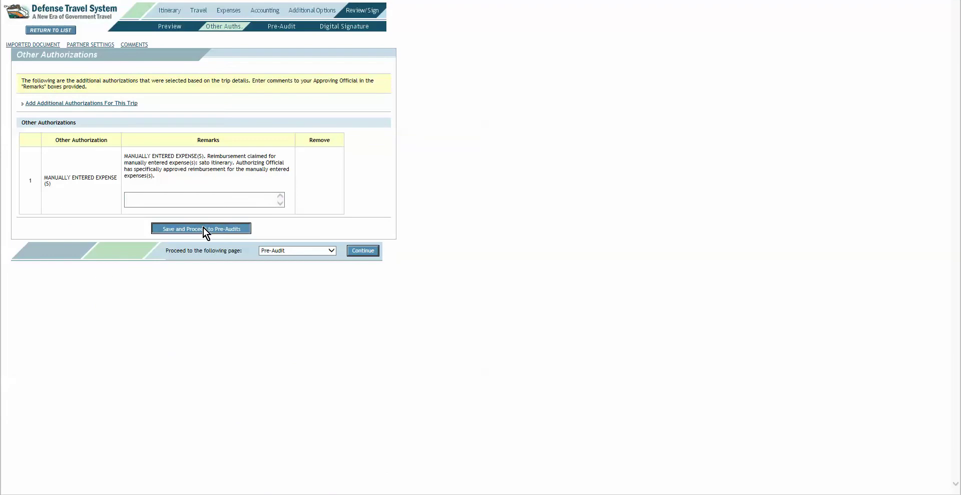
click(200, 228)
click(260, 195)
text(.)
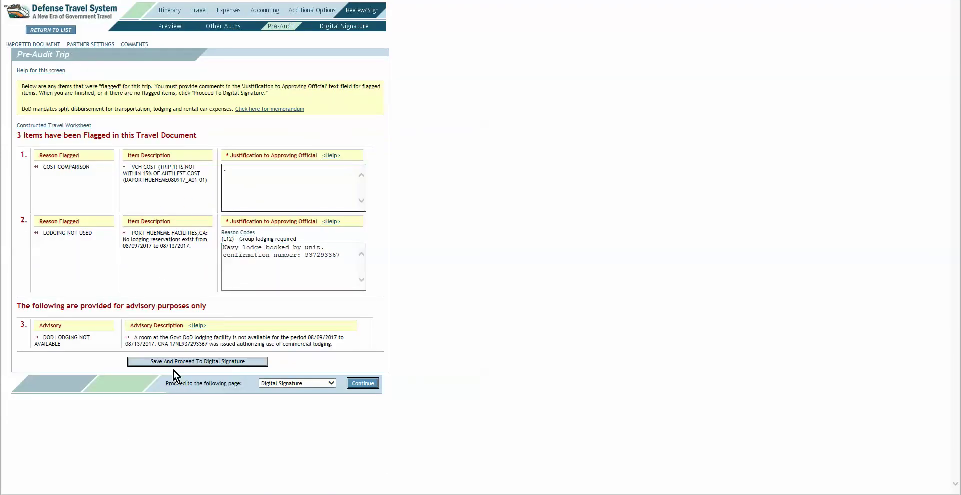